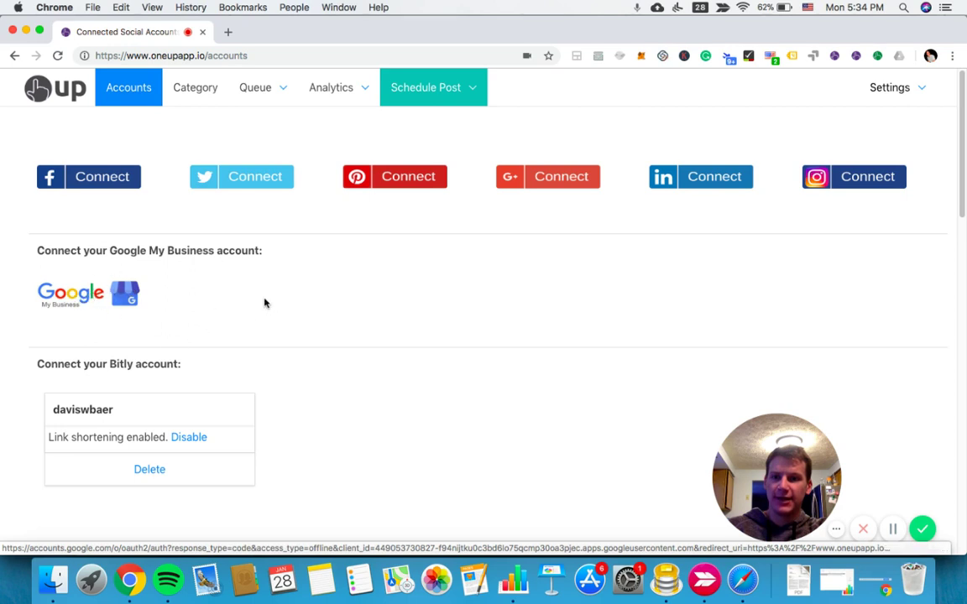
# Step: Look over the connected social accounts down to the OneUp Google My Business entry, and start scheduling a single post
pyautogui.moveTo(963, 152); pyautogui.dragTo(919, 568)
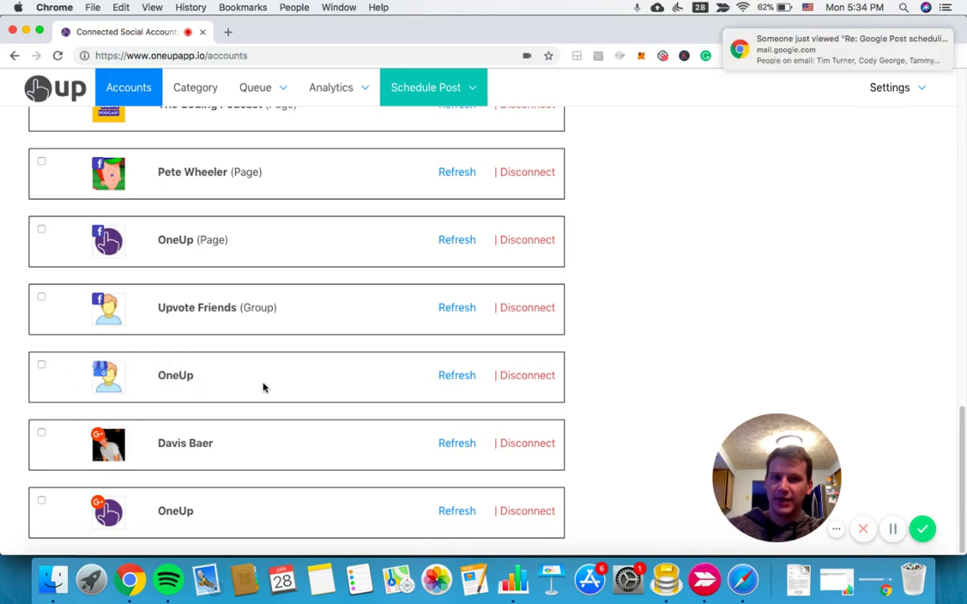
pyautogui.scroll(2, 244, 244)
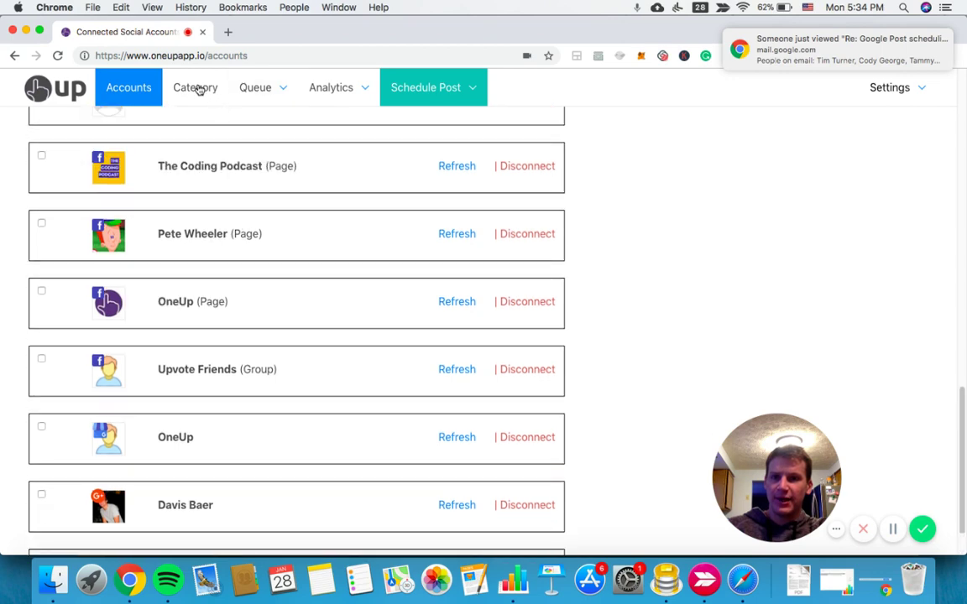
pyautogui.moveTo(432, 92)
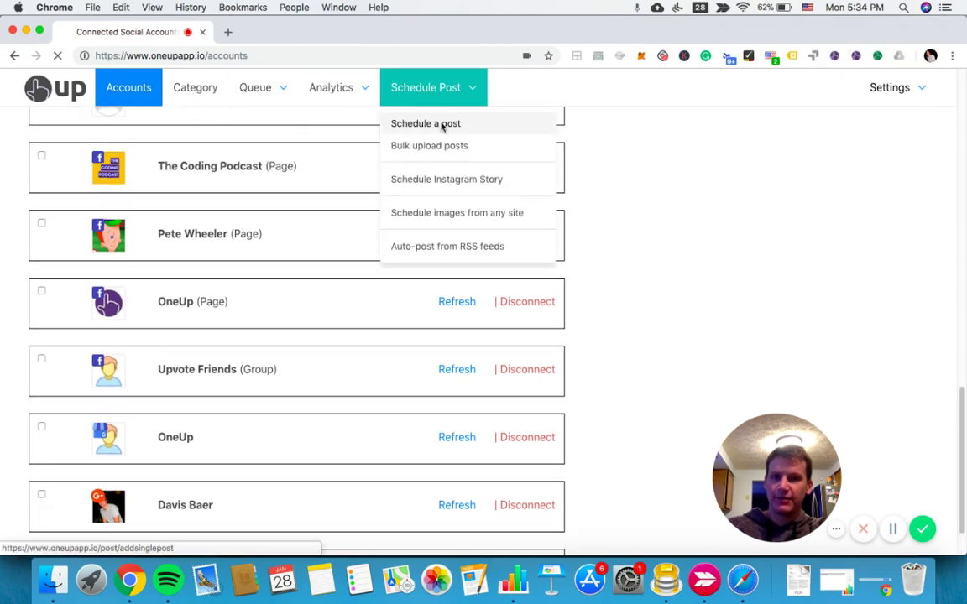
pyautogui.click(440, 125)
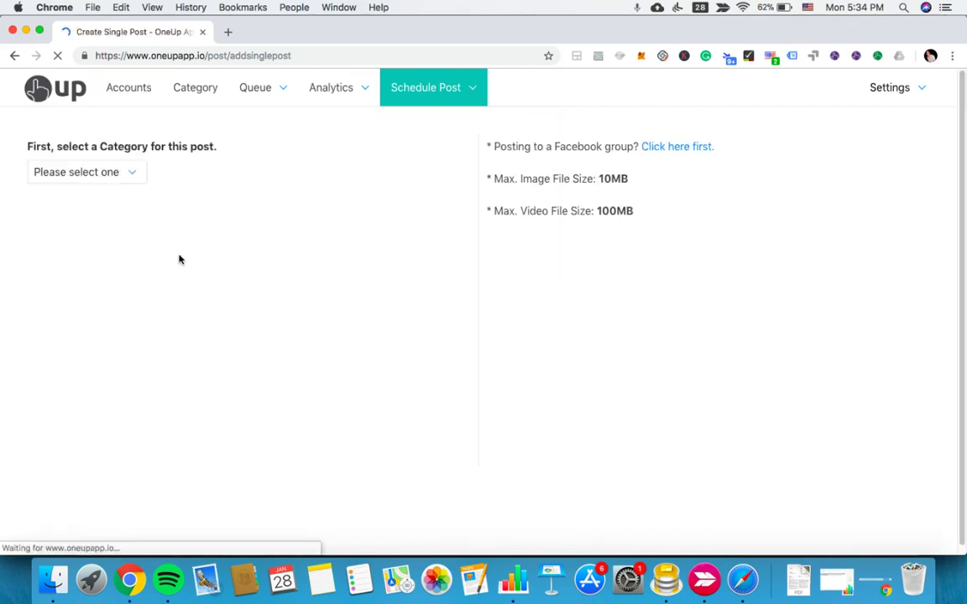
# Step: Assign the post to the GMB posts category and select the OneUp Google My Business account as its destination
pyautogui.click(112, 175)
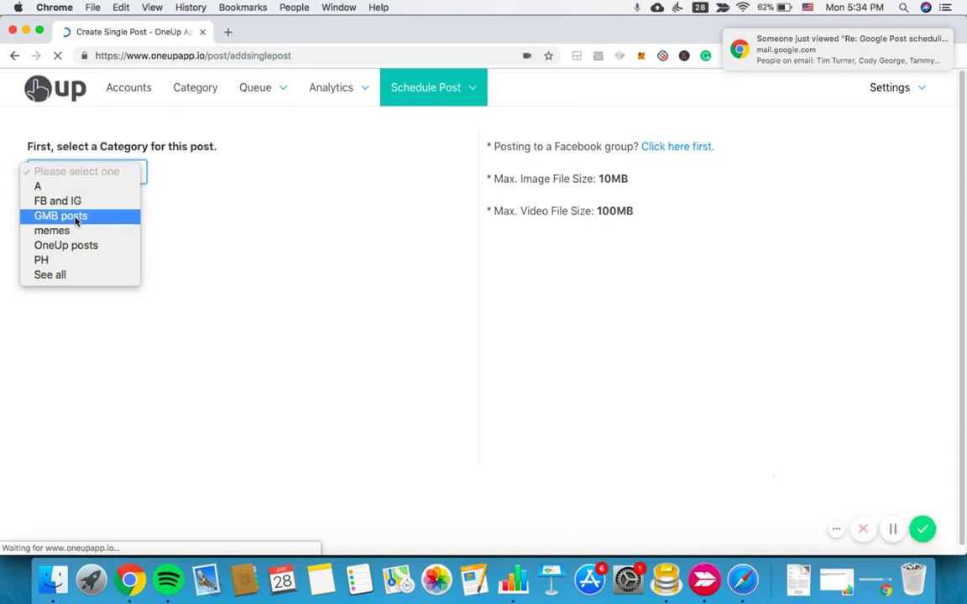
pyautogui.click(78, 219)
pyautogui.click(59, 249)
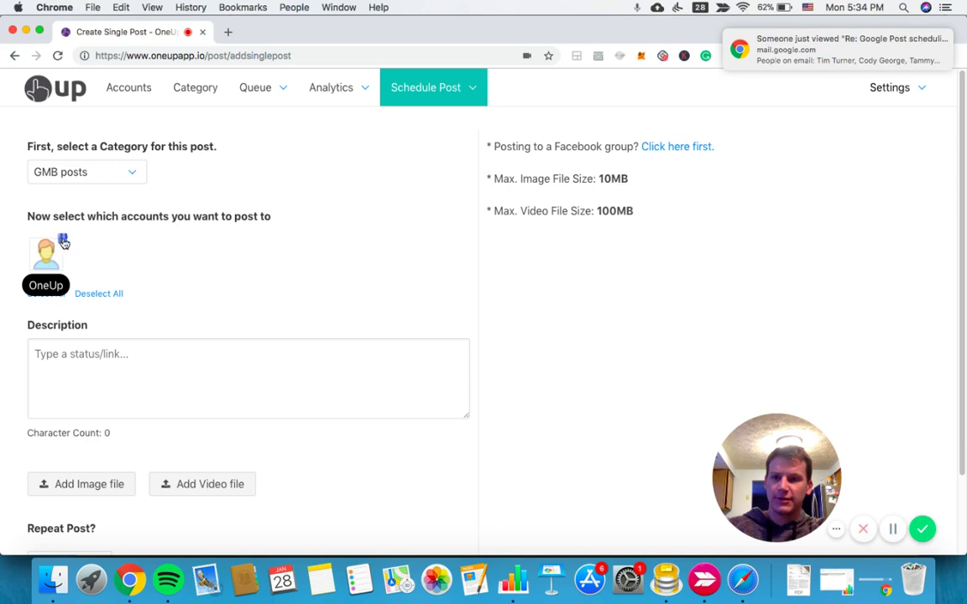
# Step: Write the description "Check out our weekly specials!" with mywebsite.com on a second line
pyautogui.click(134, 381)
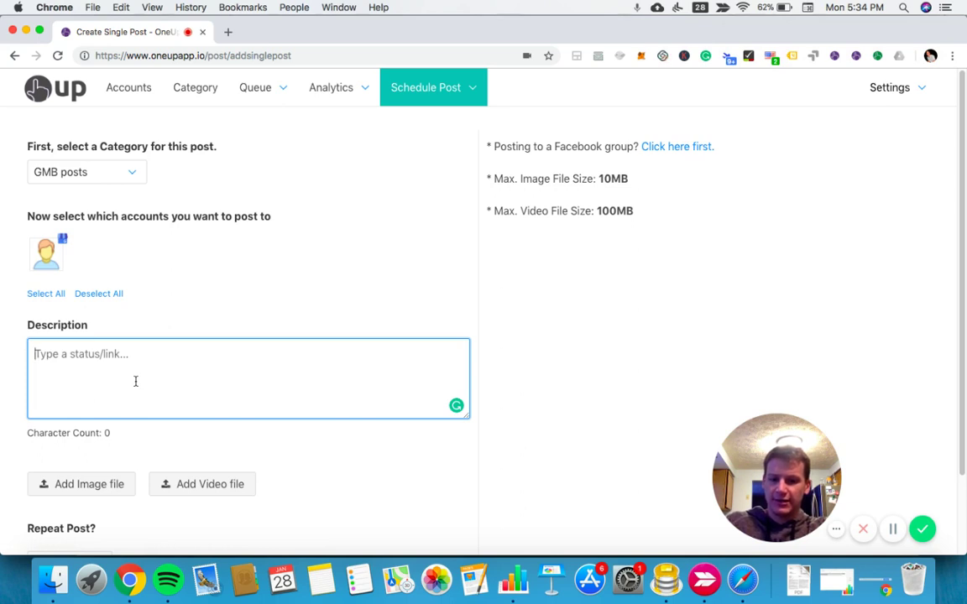
pyautogui.write('Check out our week')
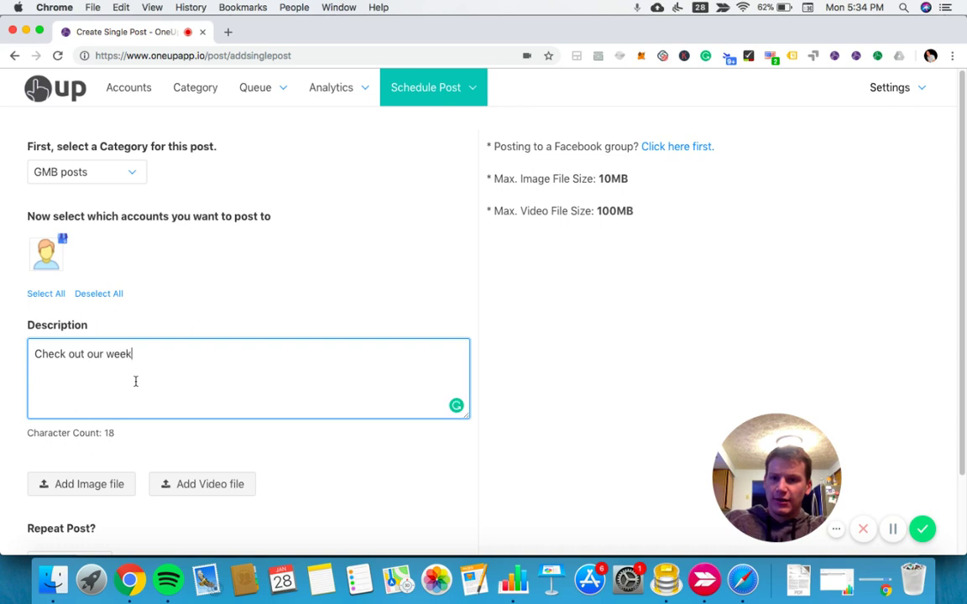
pyautogui.write('ly specials!')
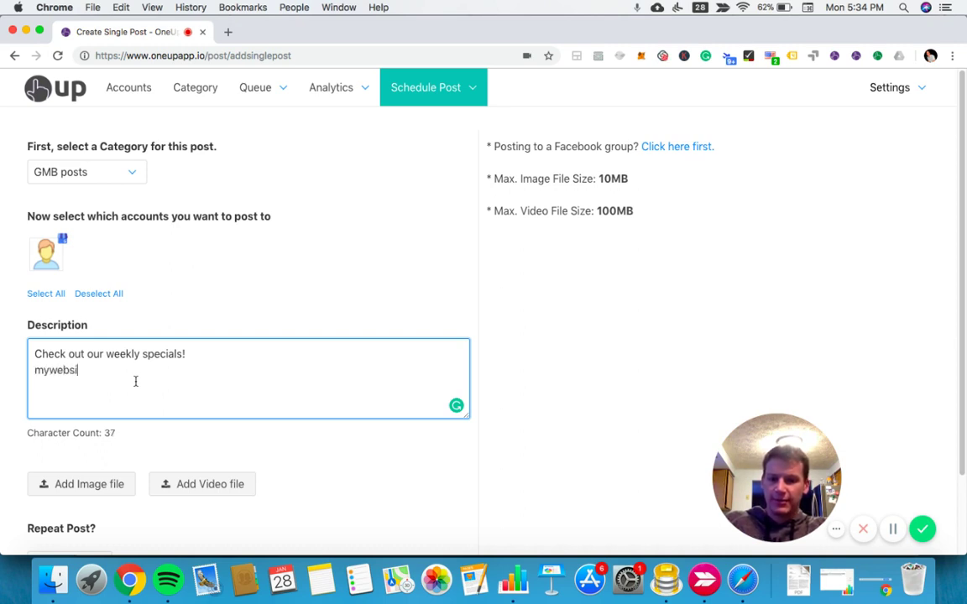
pyautogui.write('te.com')
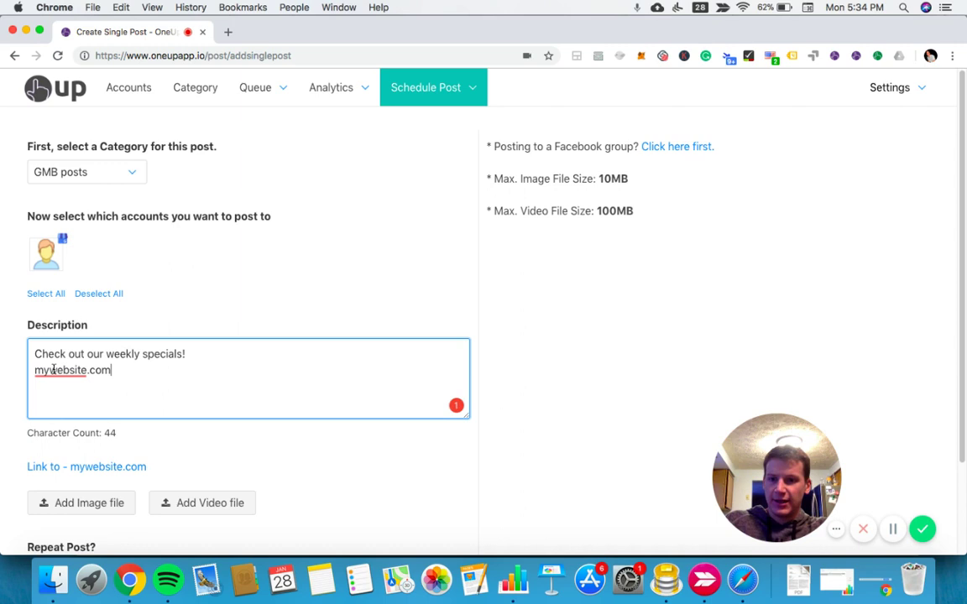
# Step: Attach the image weeklyspecials.jpg from the Desktop folder to the post and close the image upload dialog
pyautogui.scroll(-1, 59, 378)
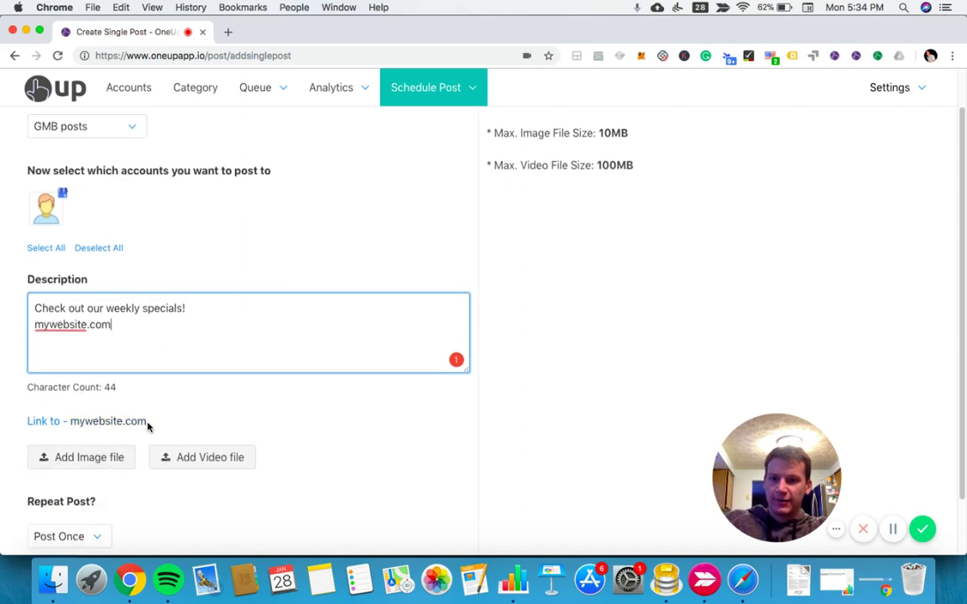
pyautogui.scroll(-2, 168, 420)
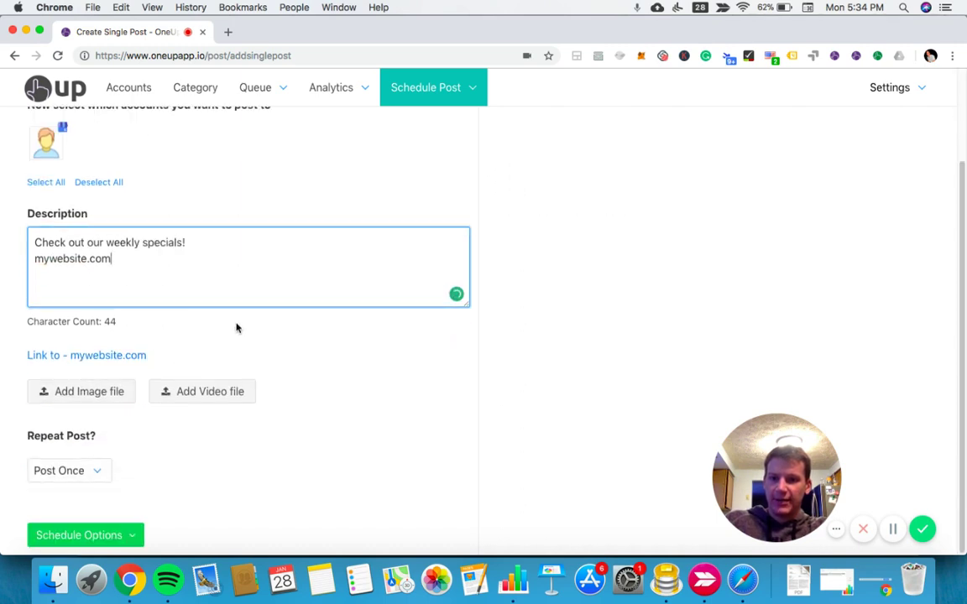
pyautogui.click(63, 395)
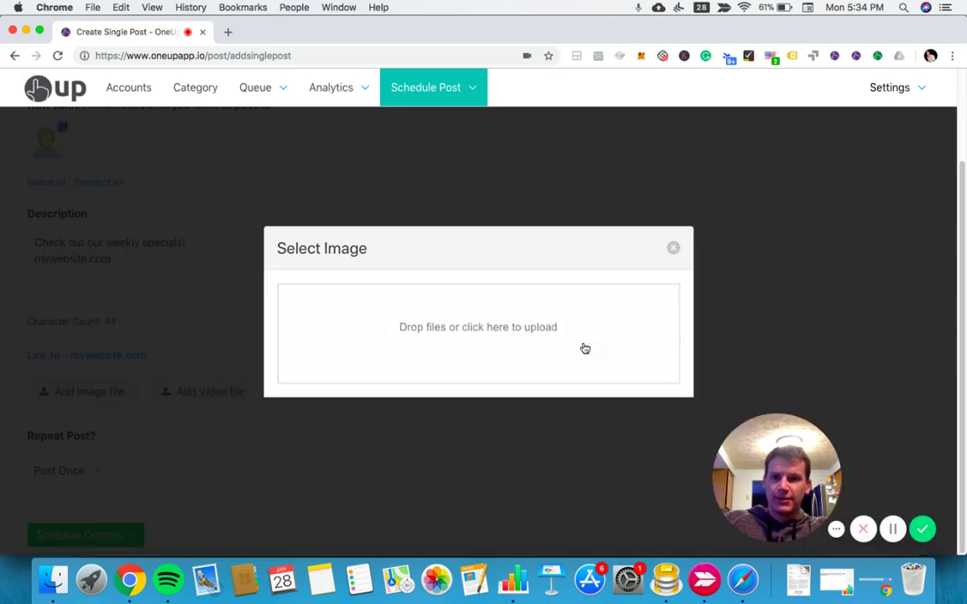
pyautogui.click(569, 338)
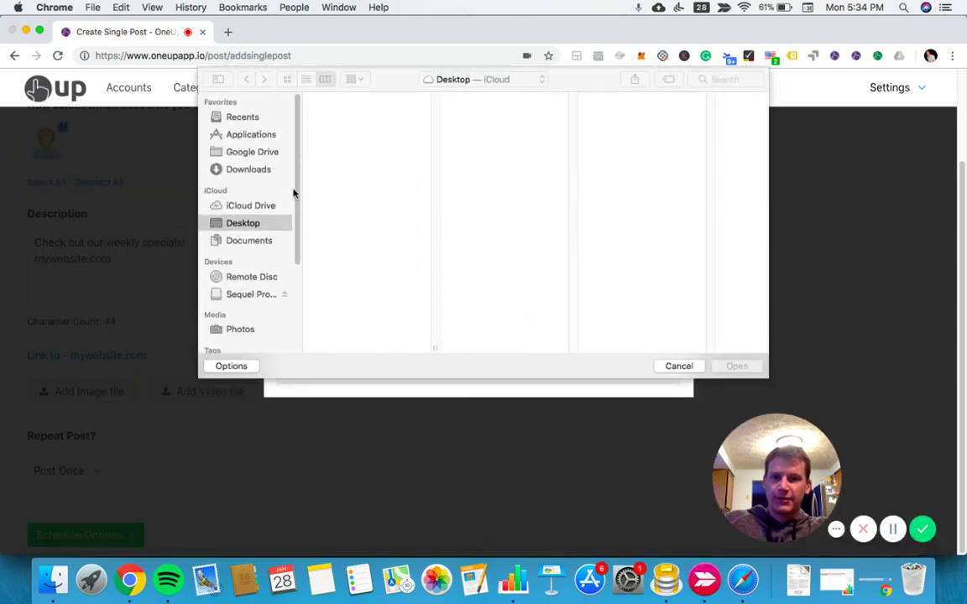
pyautogui.click(362, 249)
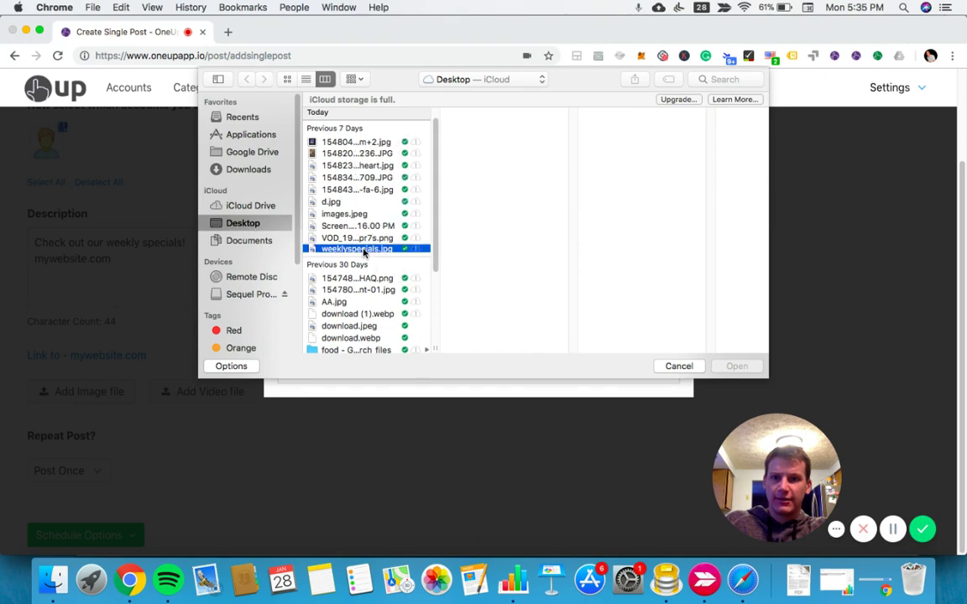
pyautogui.click(735, 366)
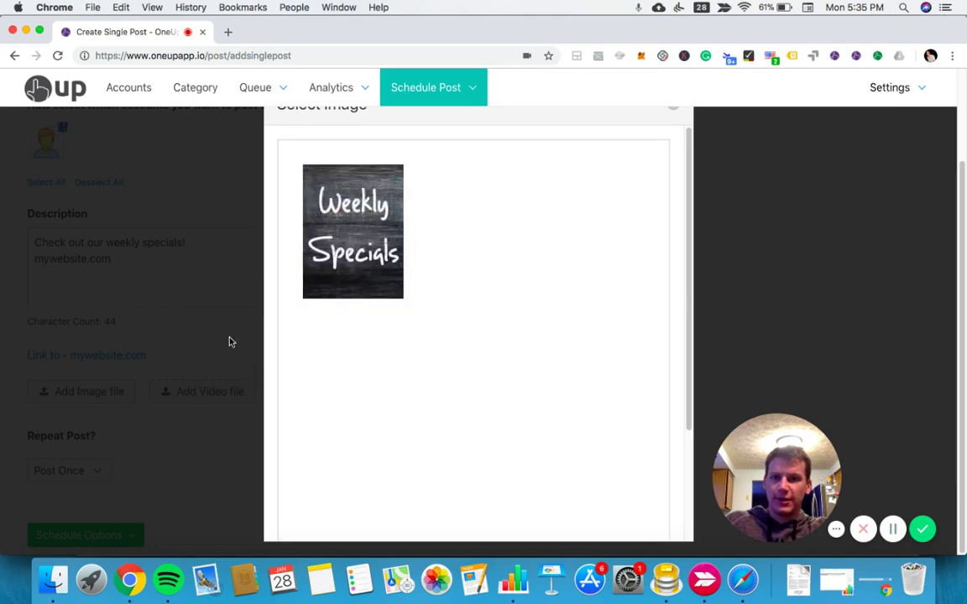
pyautogui.click(113, 254)
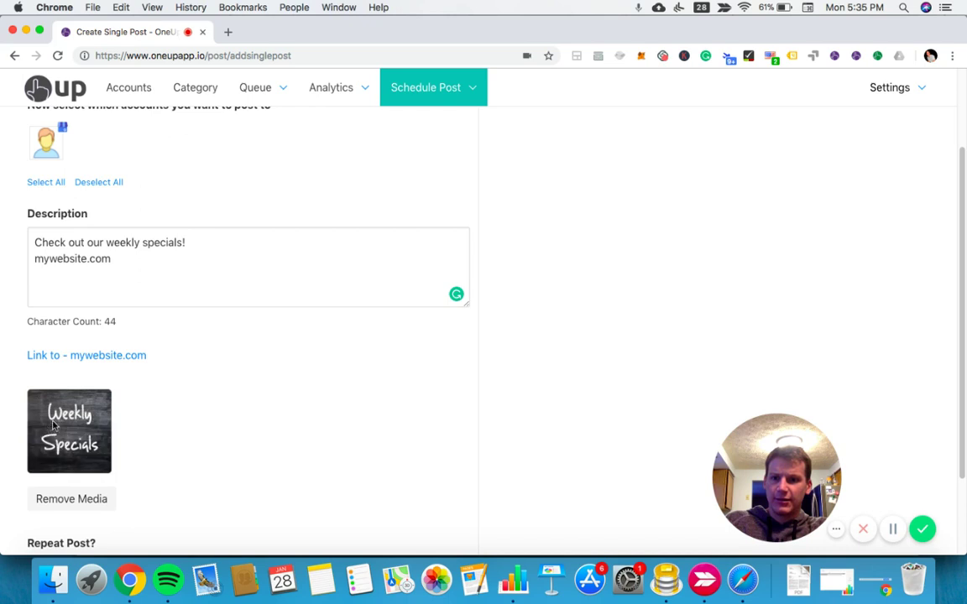
# Step: Set the post to repeat every week instead of posting once
pyautogui.scroll(-1, 154, 434)
pyautogui.scroll(-5, 154, 434)
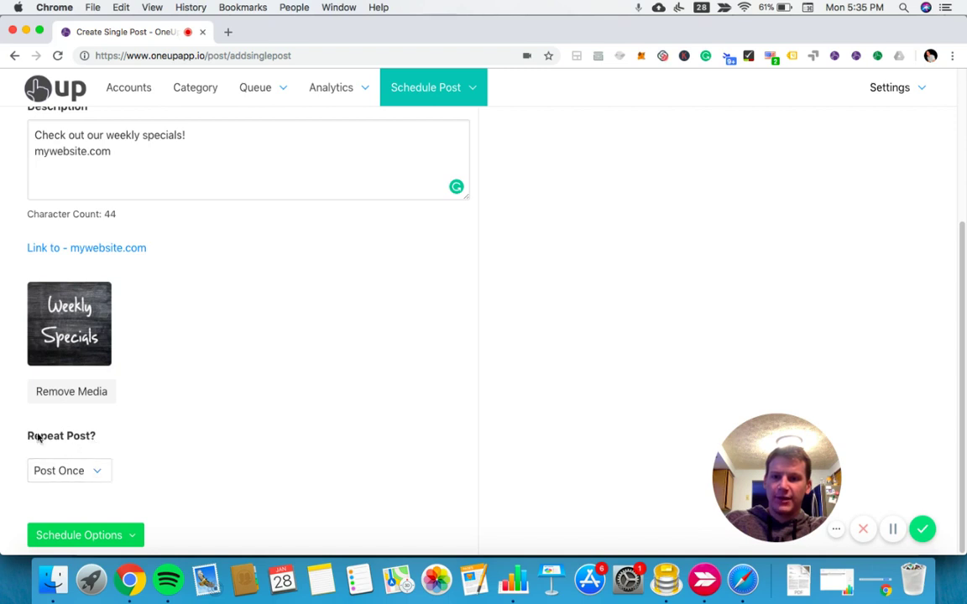
pyautogui.click(92, 470)
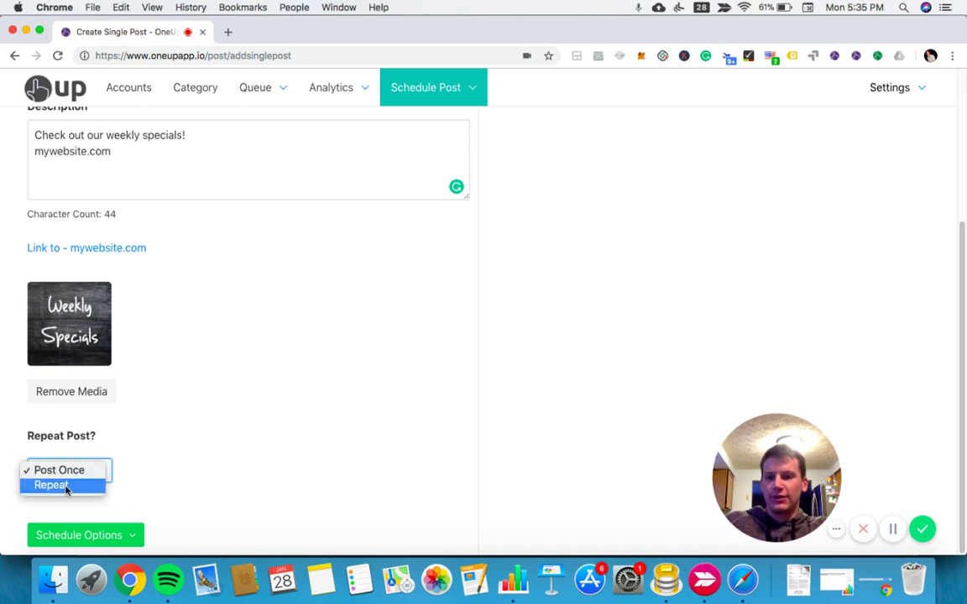
pyautogui.click(66, 487)
pyautogui.scroll(-2, 178, 446)
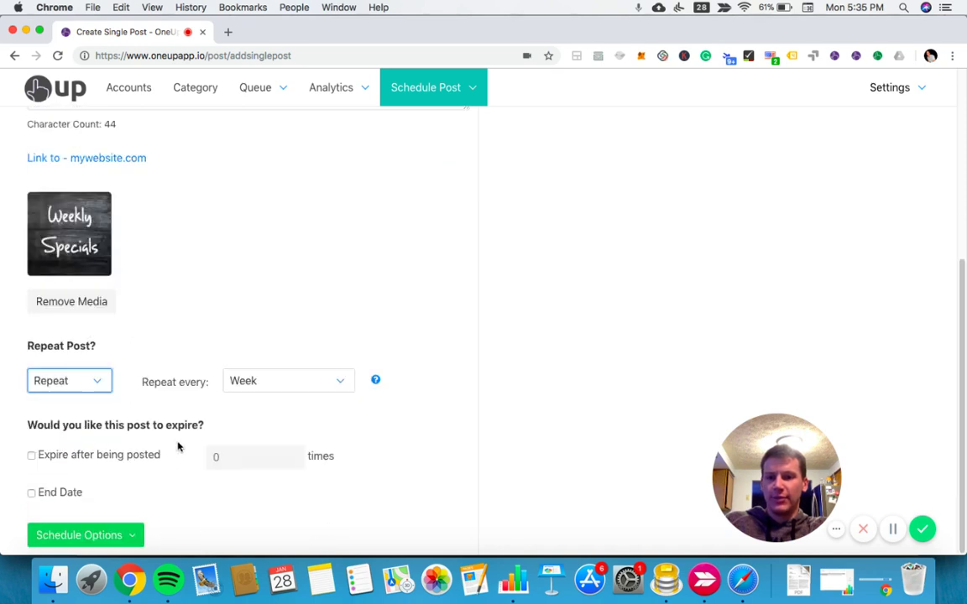
pyautogui.click(299, 387)
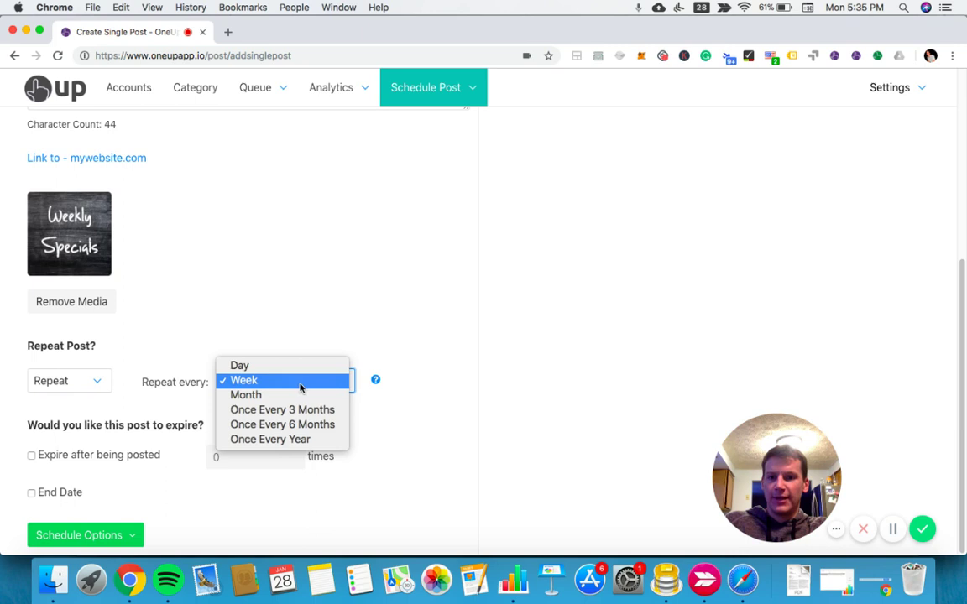
pyautogui.click(252, 384)
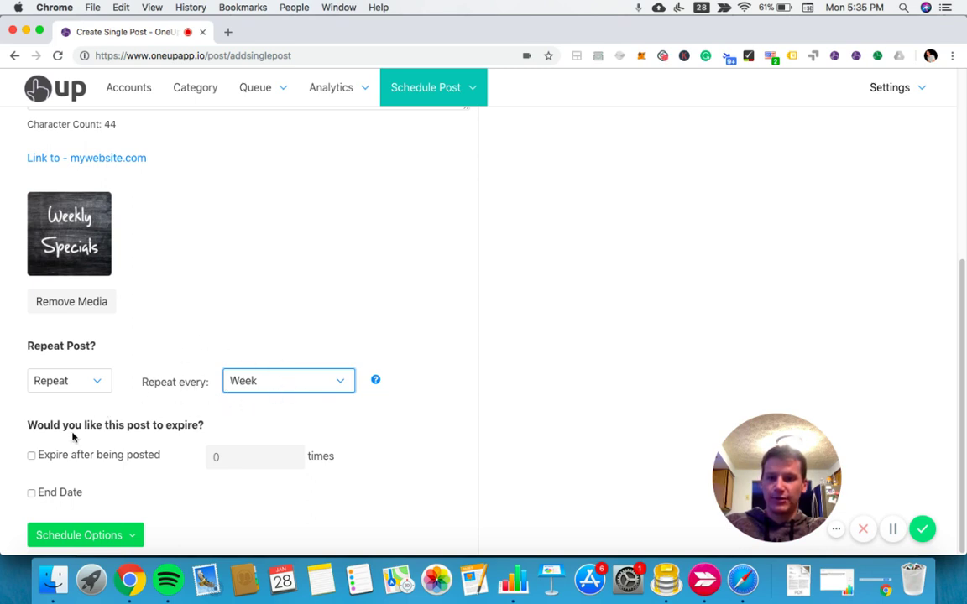
# Step: Make the repeating post expire after being posted 5 times
pyautogui.click(33, 461)
pyautogui.click(238, 458)
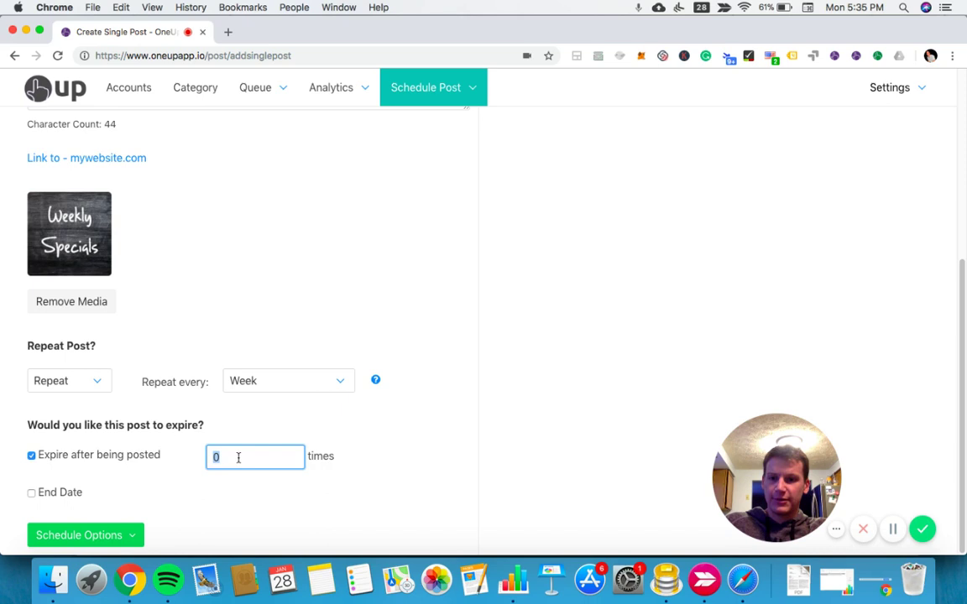
pyautogui.write('5')
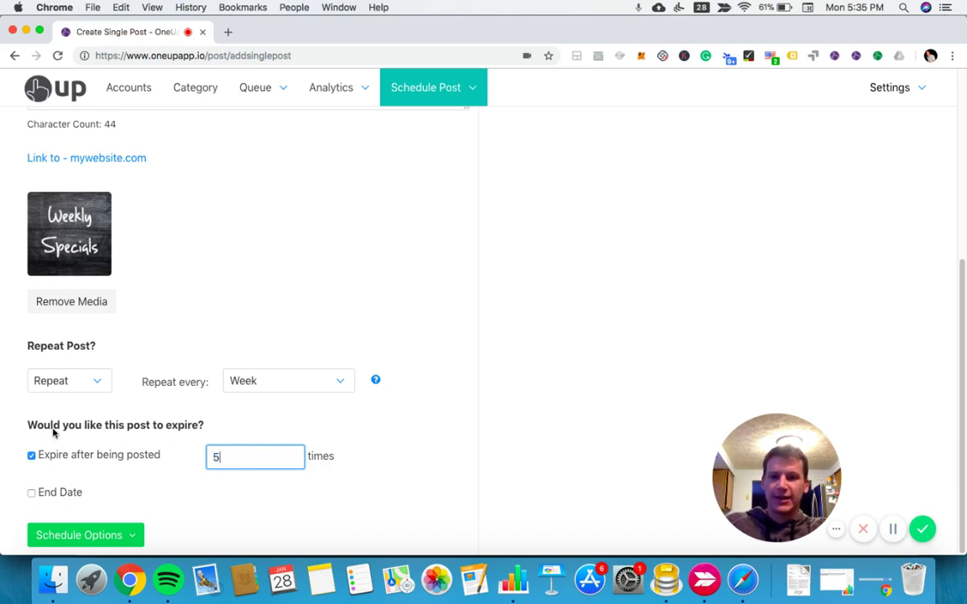
# Step: Submit the post with the Post Now option and review its entry among the scheduled posts in the queue
pyautogui.click(111, 540)
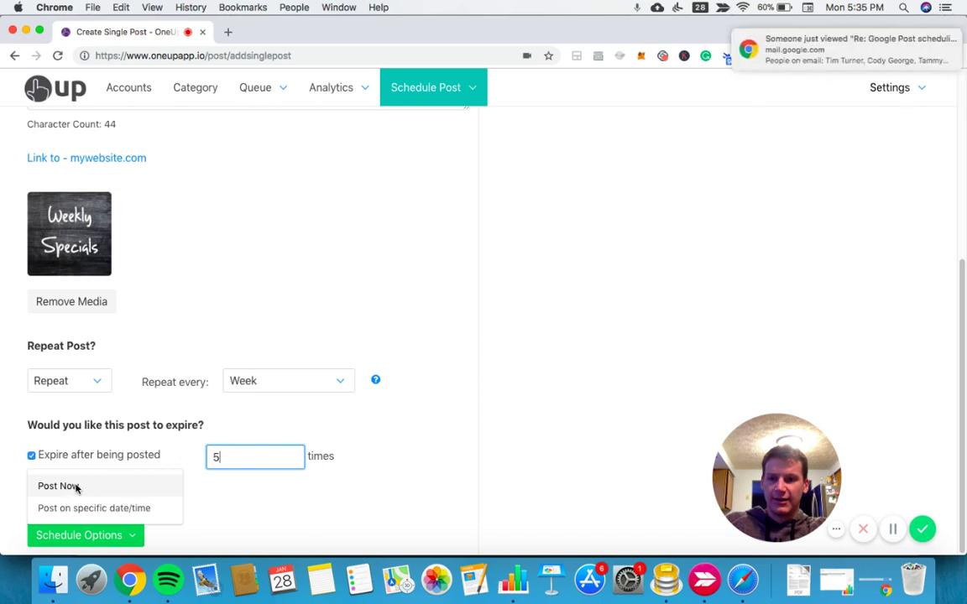
pyautogui.moveTo(71, 487); pyautogui.dragTo(138, 470)
pyautogui.click(117, 538)
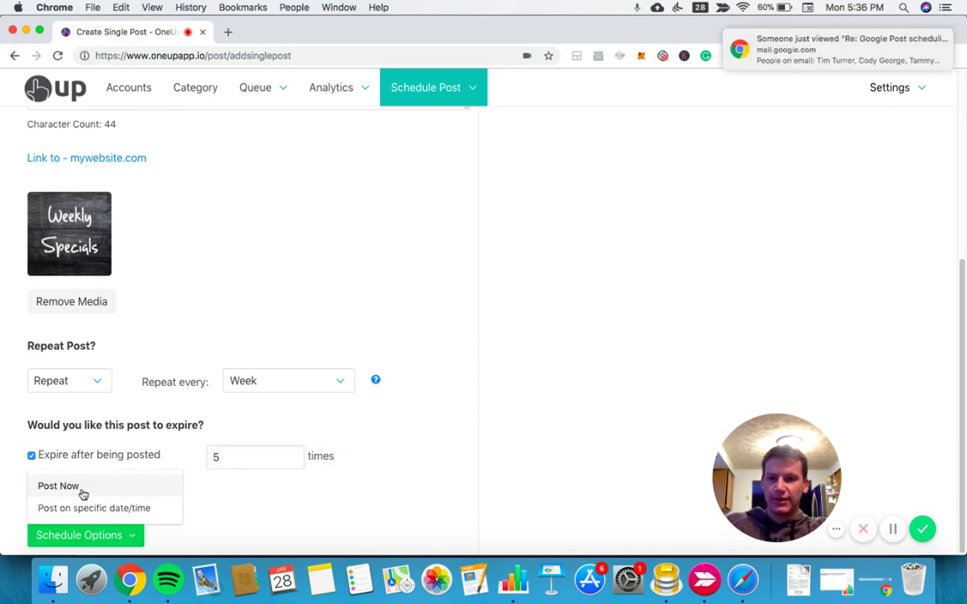
pyautogui.click(88, 493)
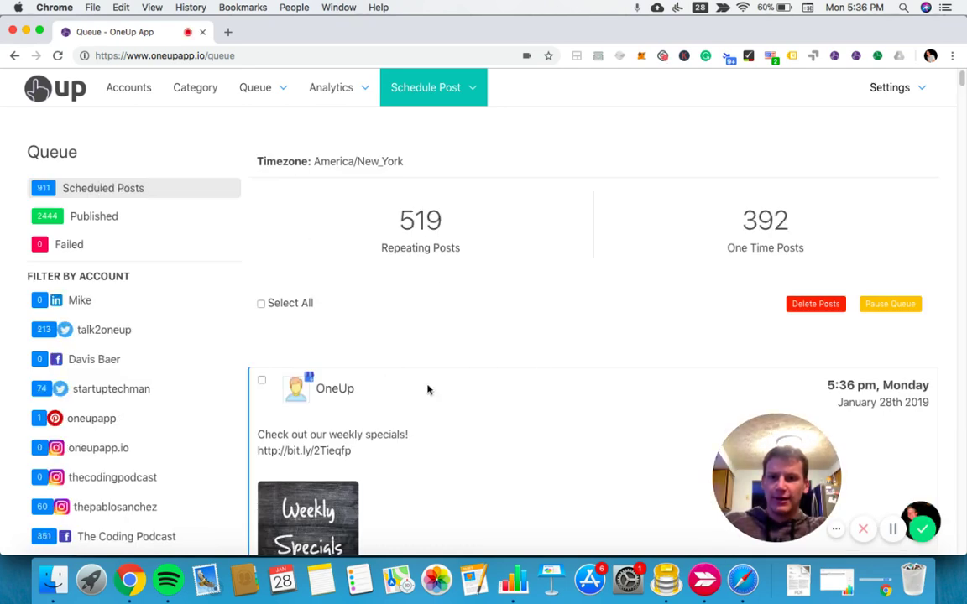
pyautogui.scroll(-2, 428, 389)
pyautogui.scroll(-5, 429, 389)
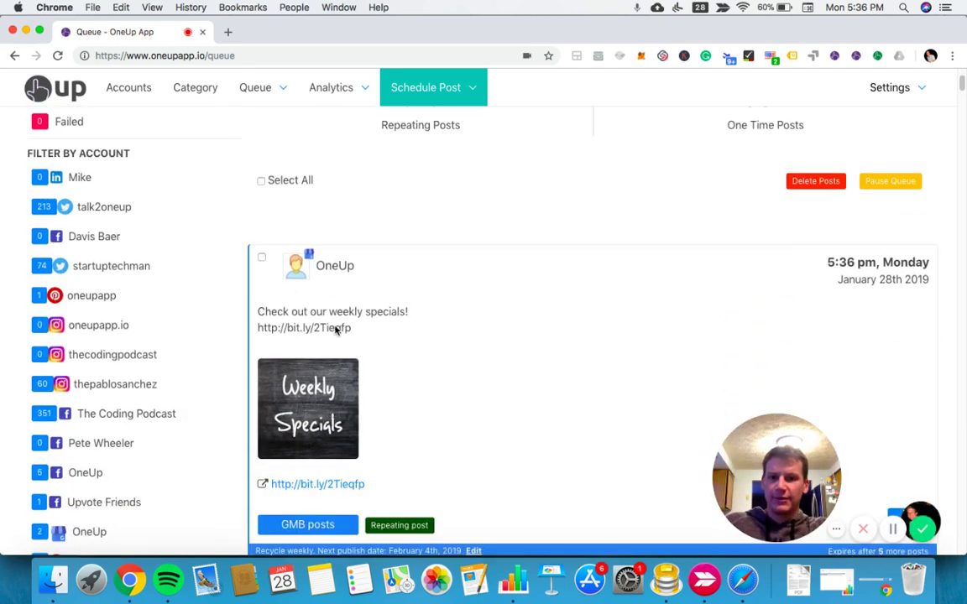
pyautogui.scroll(-1, 418, 336)
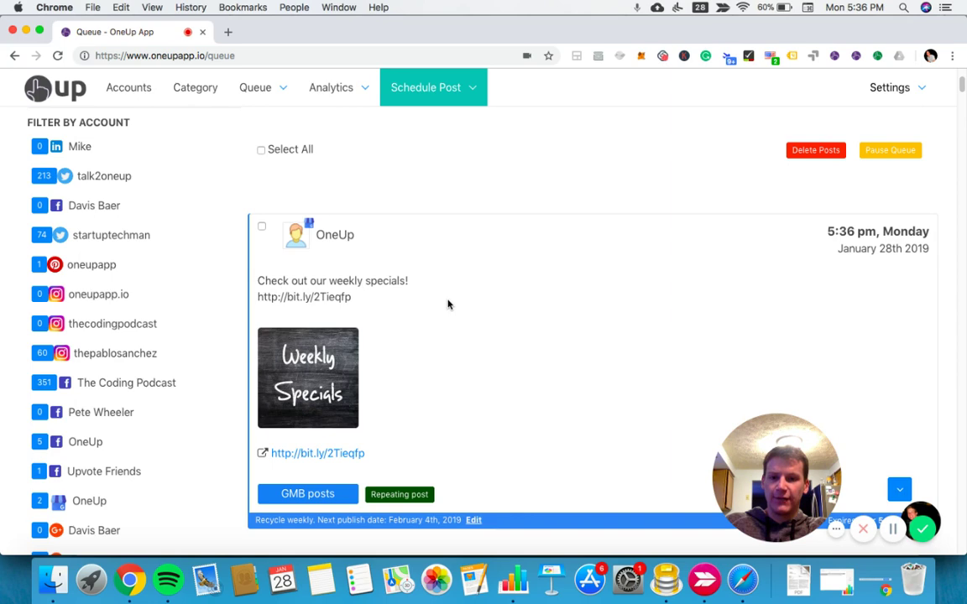
pyautogui.scroll(-2, 448, 305)
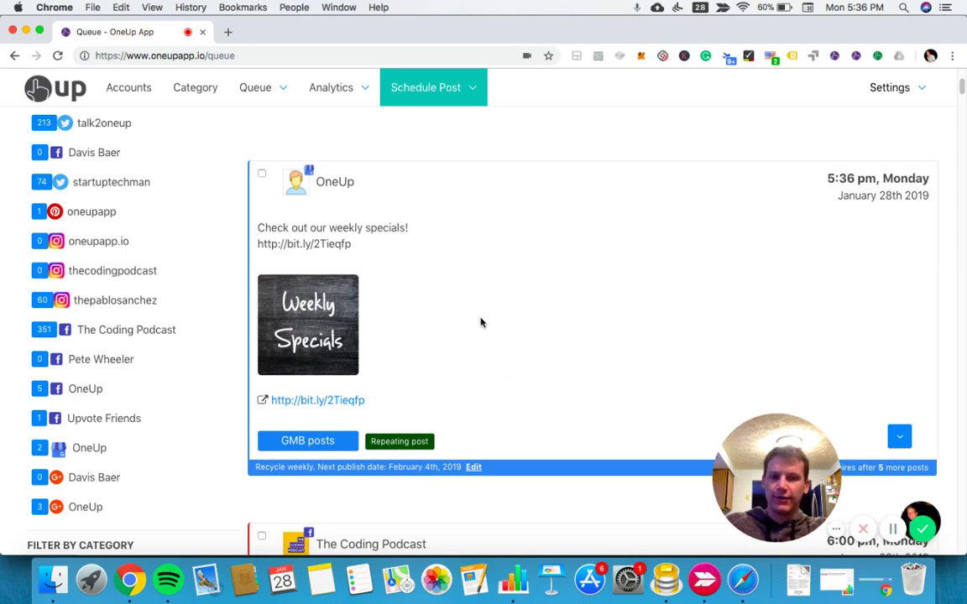
# Step: Search Google for "oneup" in a new browser tab
pyautogui.click(228, 32)
pyautogui.write('o')
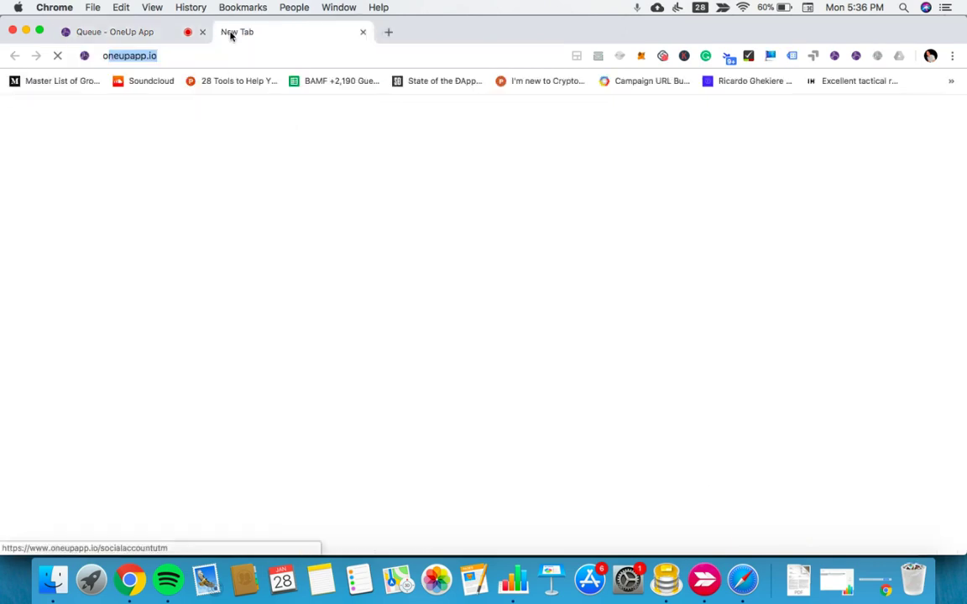
pyautogui.write('neup')
pyautogui.press('Return')
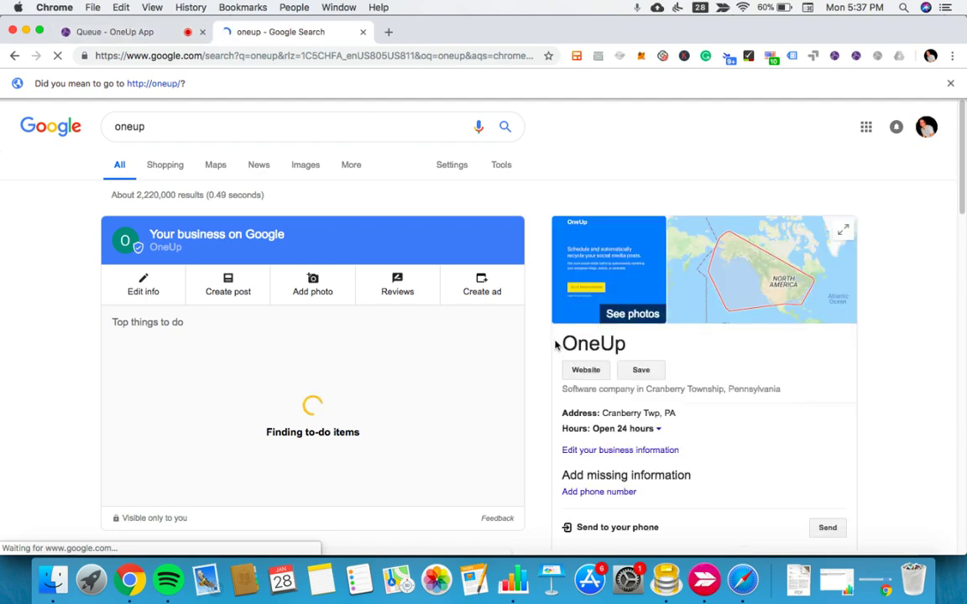
# Step: Find the weekly specials post in OneUp's business listing in the search results and open its full view
pyautogui.scroll(-5, 551, 342)
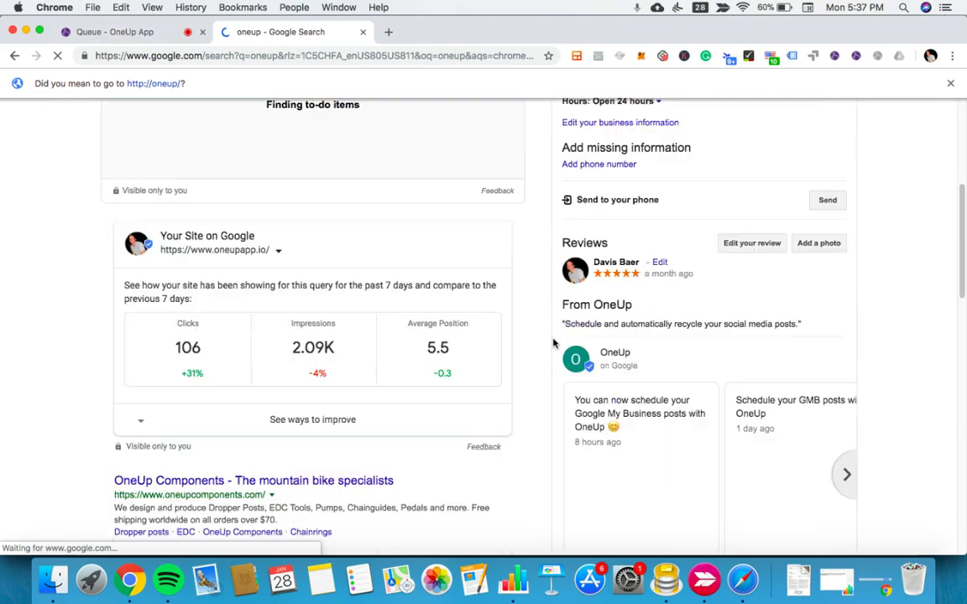
pyautogui.scroll(-2, 551, 341)
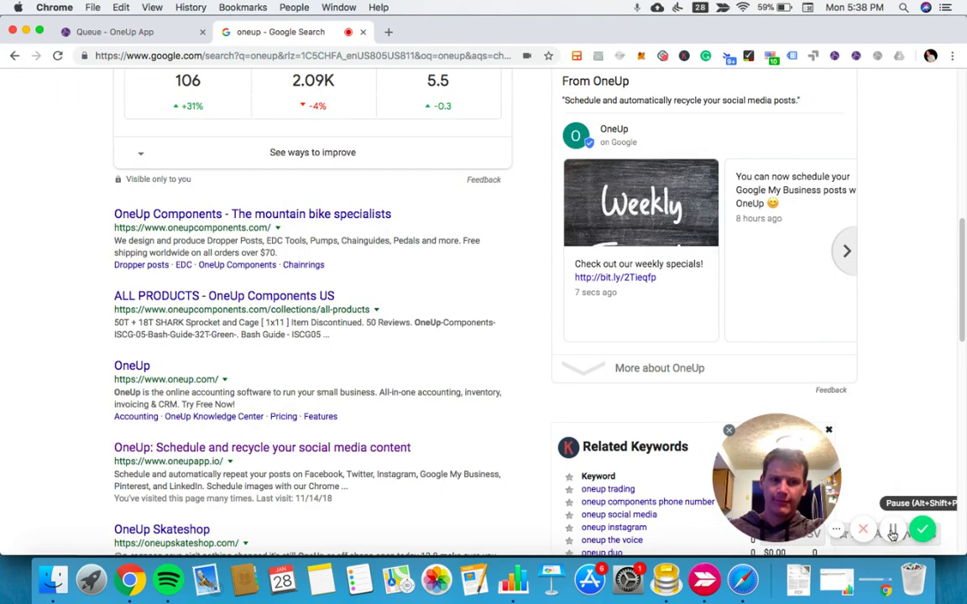
pyautogui.scroll(1, 531, 170)
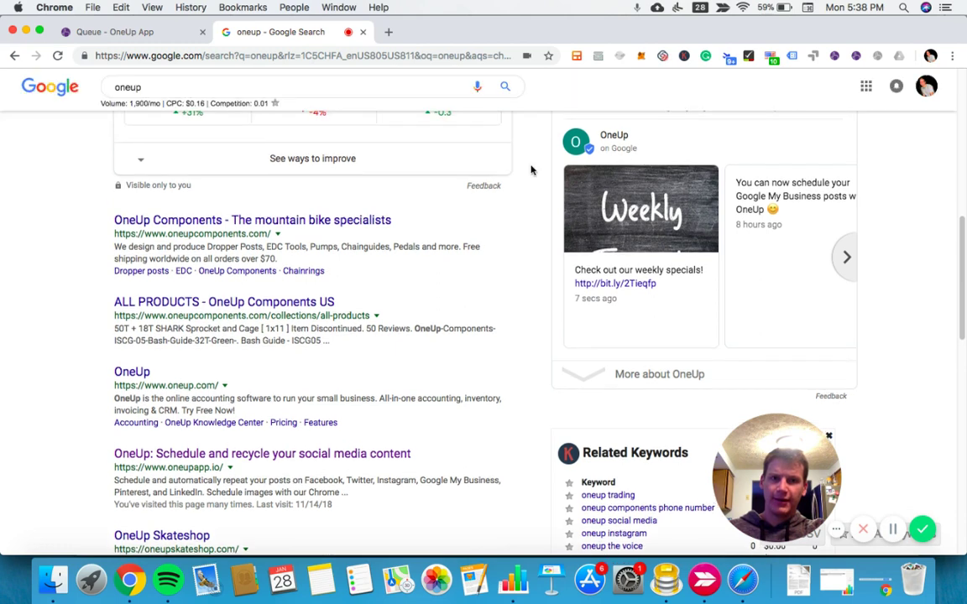
pyautogui.scroll(2, 530, 171)
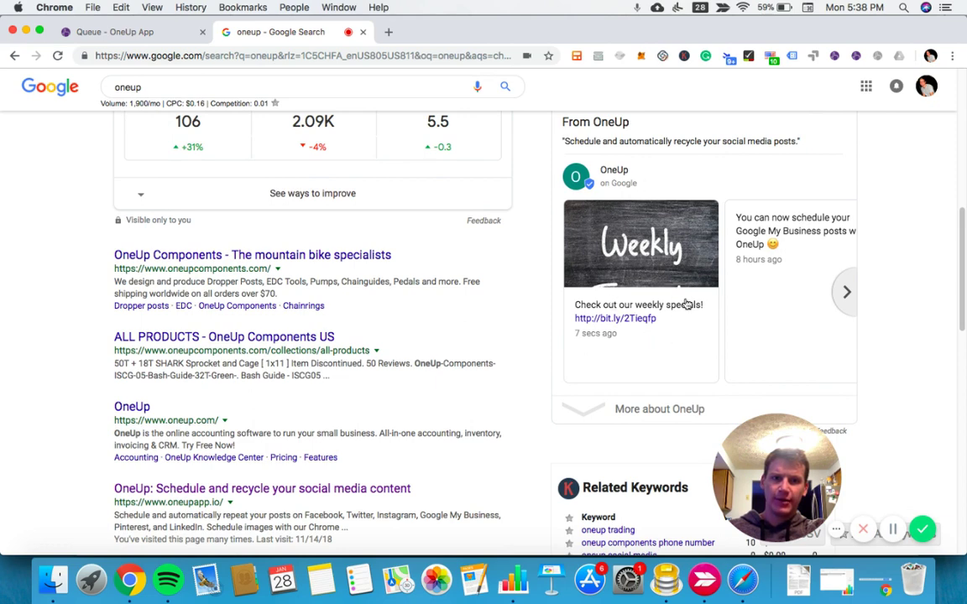
pyautogui.click(689, 325)
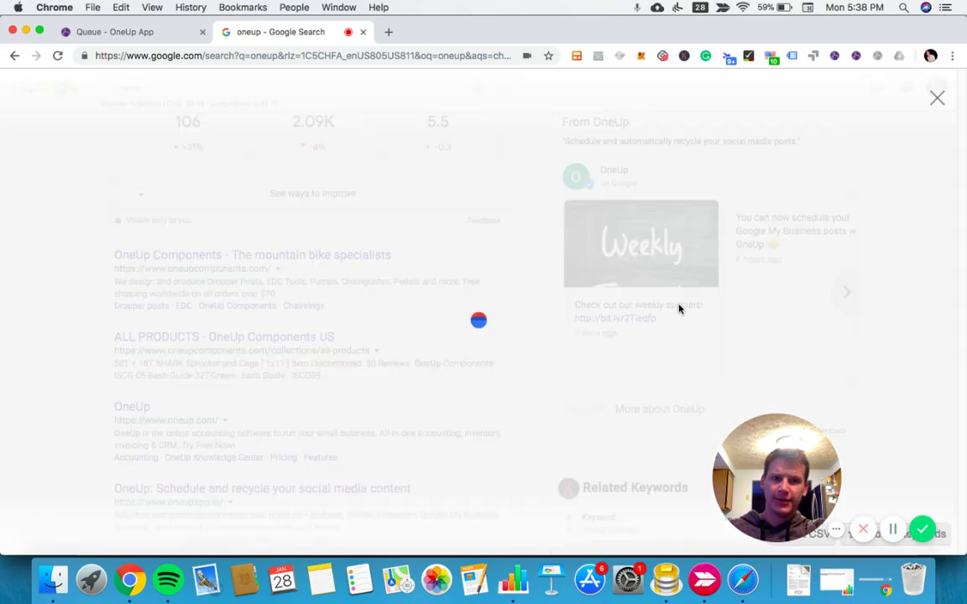
pyautogui.moveTo(492, 379)
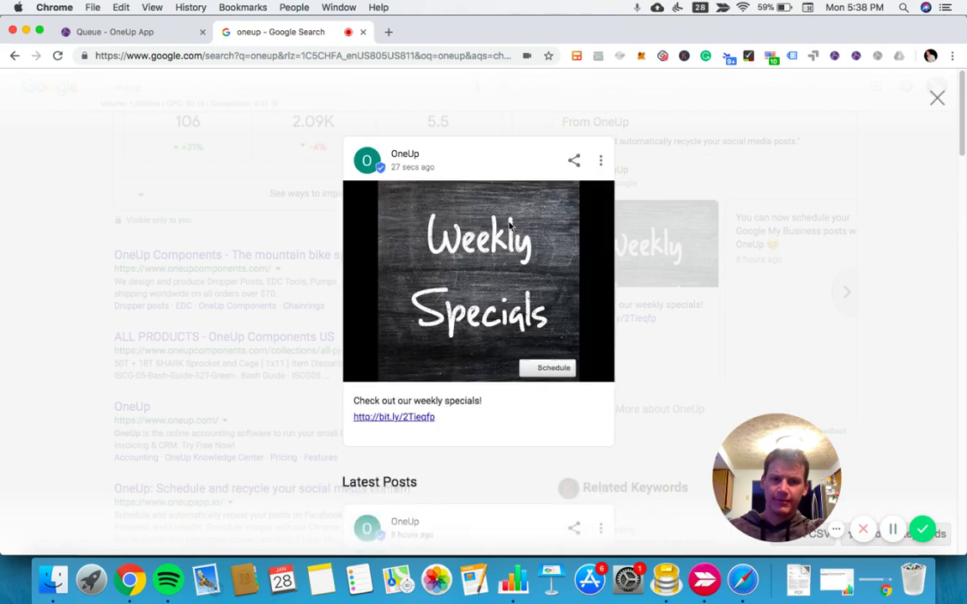